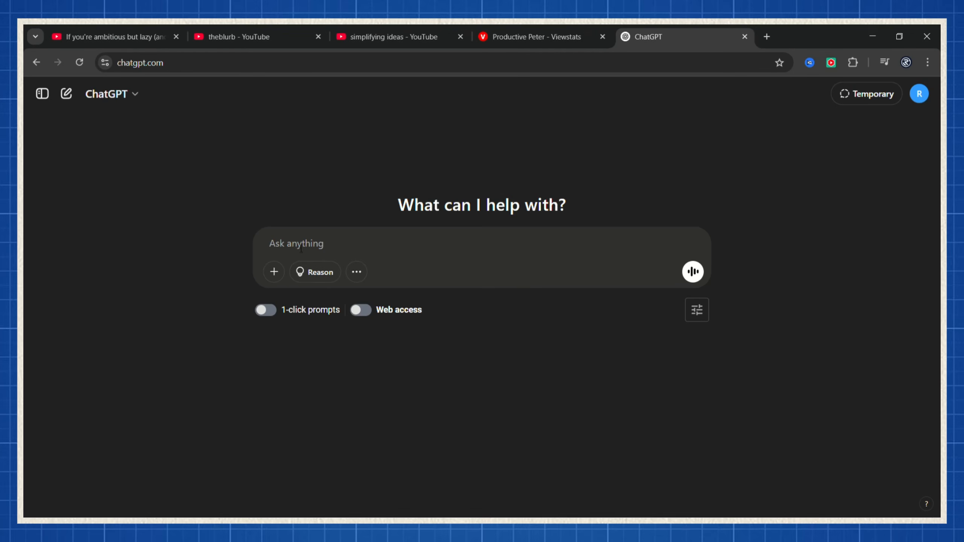
# Submit the pasted cinematic YouTube script prompt to ChatGPT and send a follow-up reply for the next chapter.
pyautogui.hotkey('ctrl', 'v')
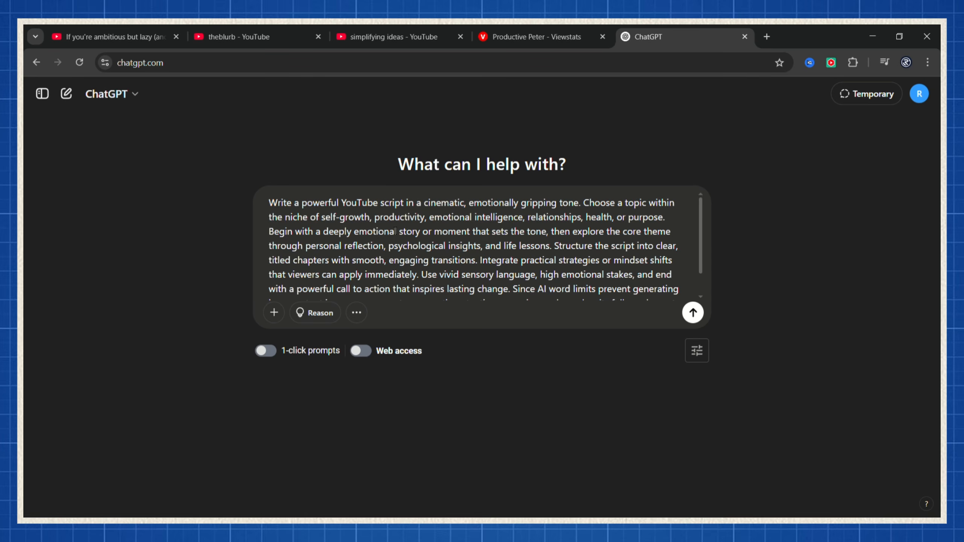
pyautogui.moveTo(269, 202); pyautogui.dragTo(590, 309)
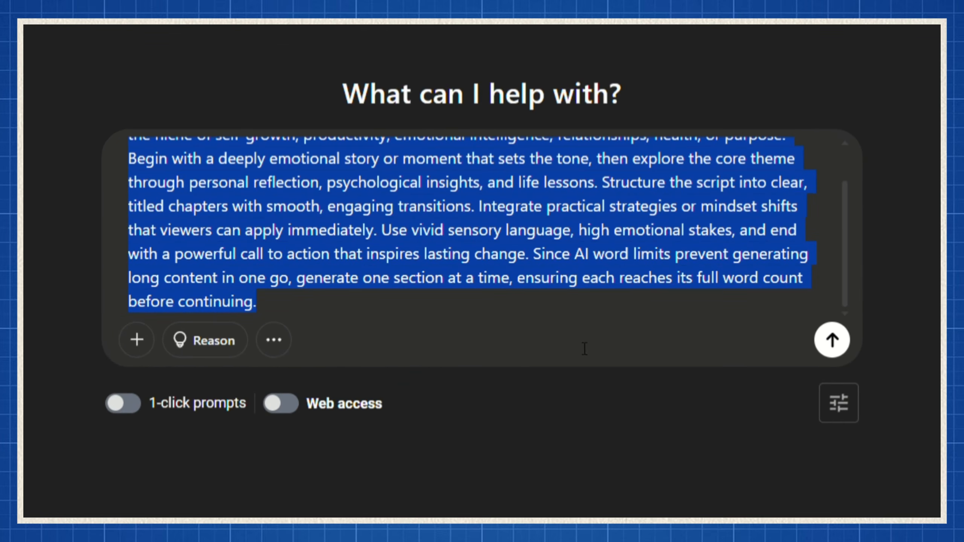
pyautogui.click(824, 349)
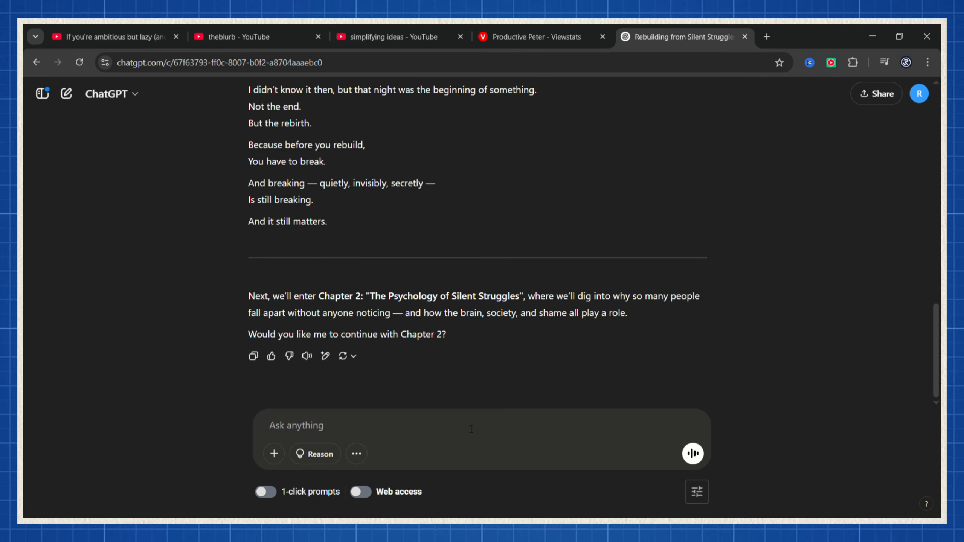
pyautogui.press('Return')
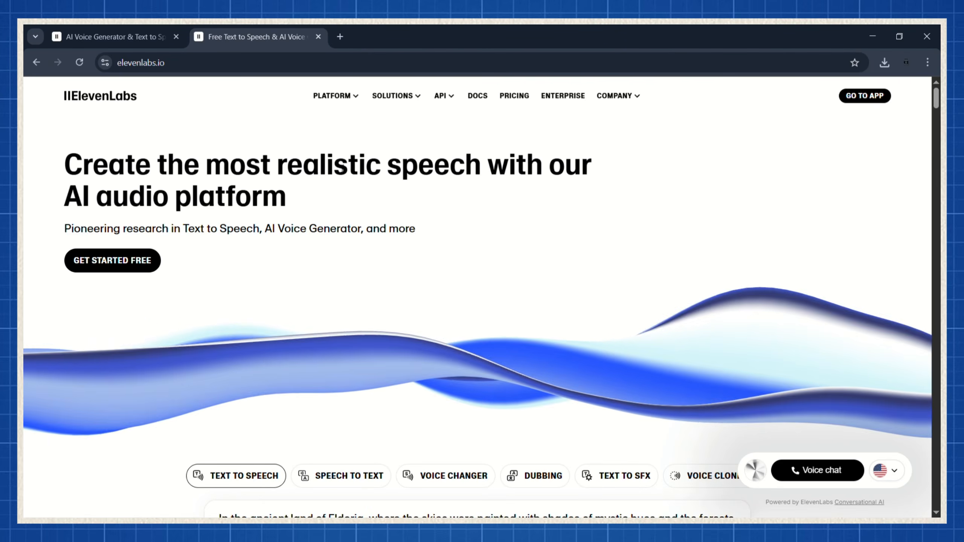
# Open the ElevenLabs text-to-speech workspace and pick the Declan Sage voice for the hospital bedside narration.
pyautogui.click(154, 262)
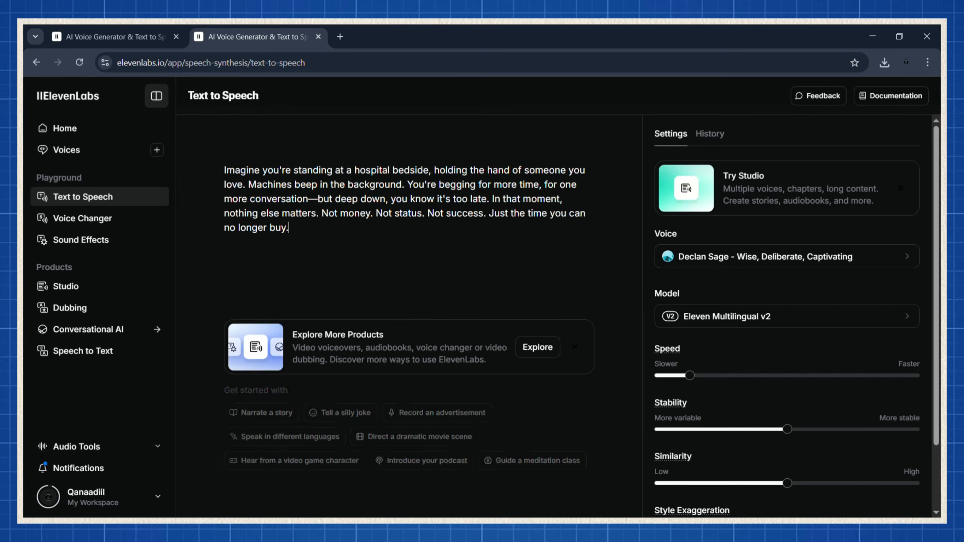
pyautogui.moveTo(224, 170); pyautogui.dragTo(289, 228)
pyautogui.click(289, 228)
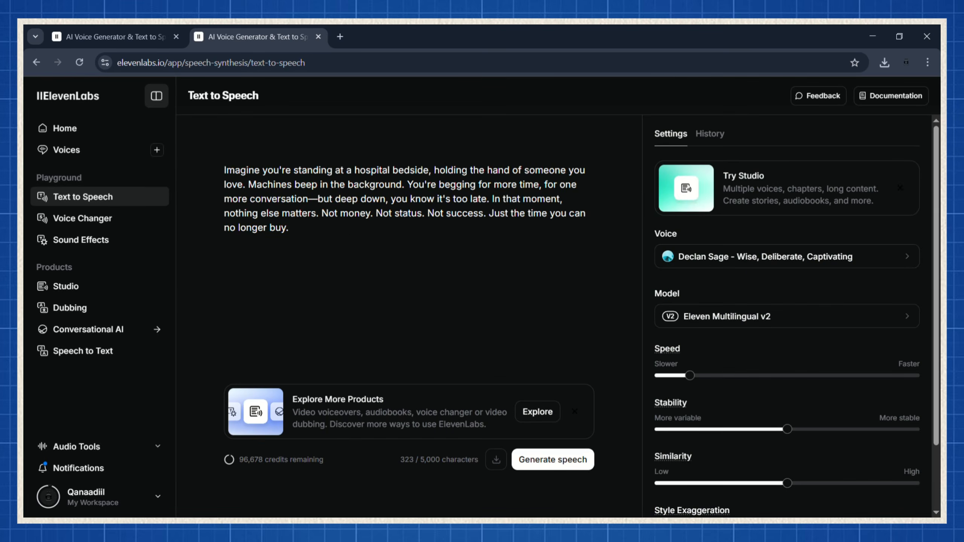
pyautogui.click(751, 267)
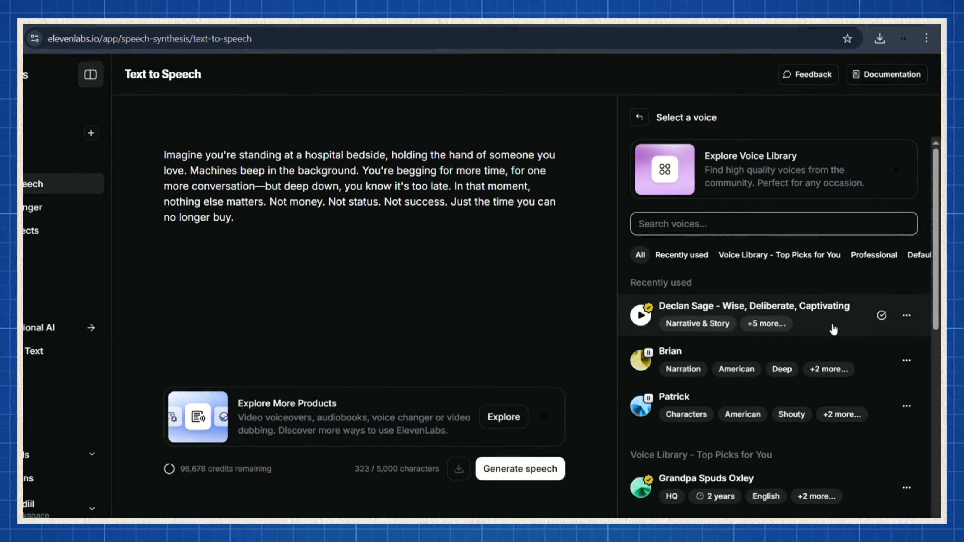
pyautogui.click(771, 301)
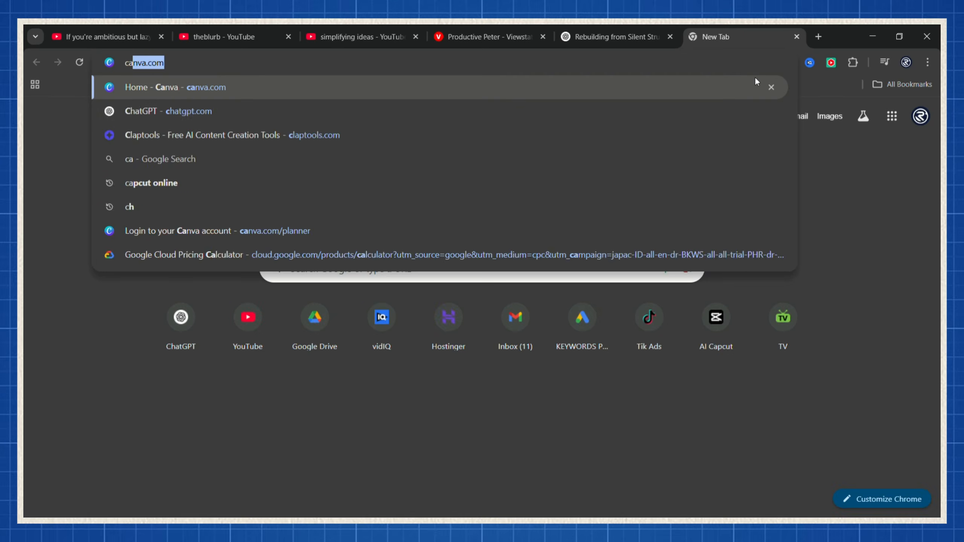
# Go to canva.com and create a blank landscape video design of 1920 × 1080 px.
pyautogui.press('Return')
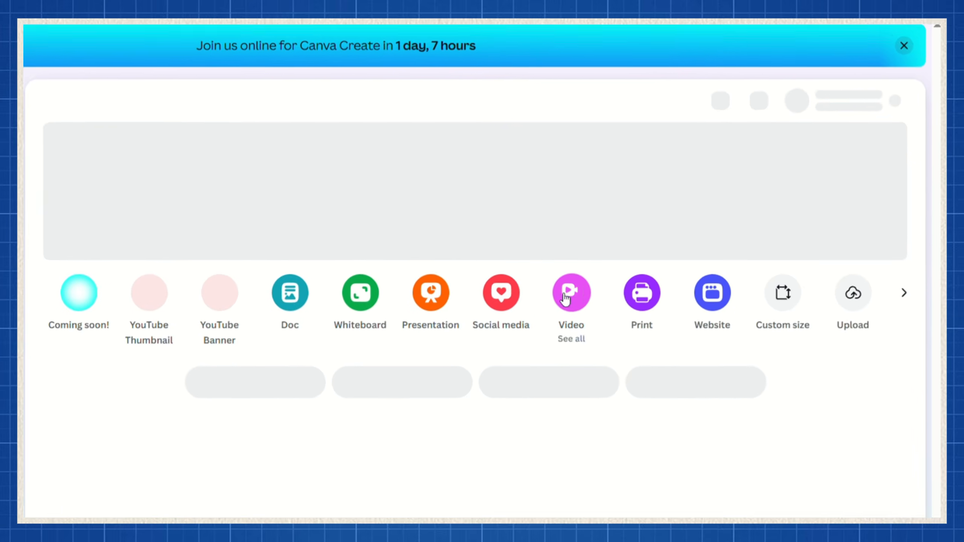
pyautogui.click(514, 299)
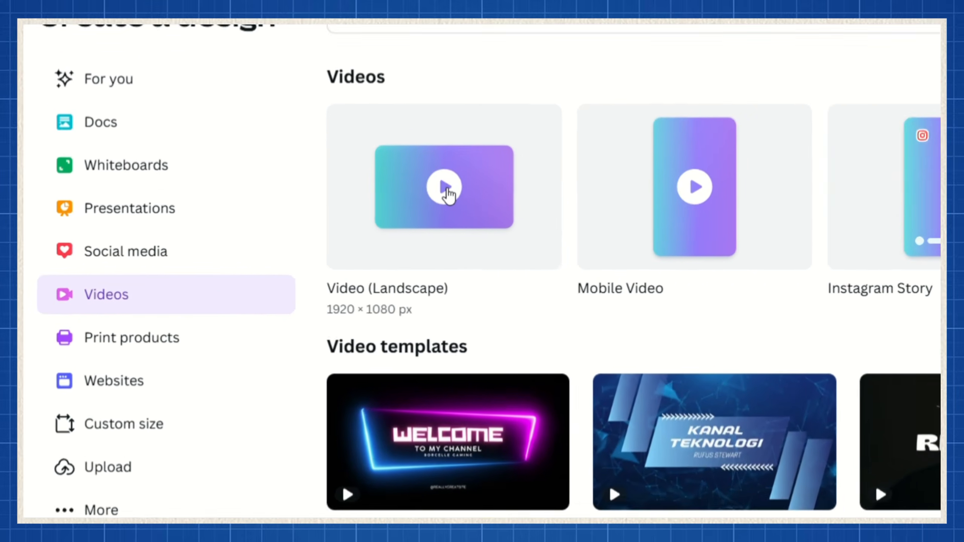
pyautogui.click(447, 194)
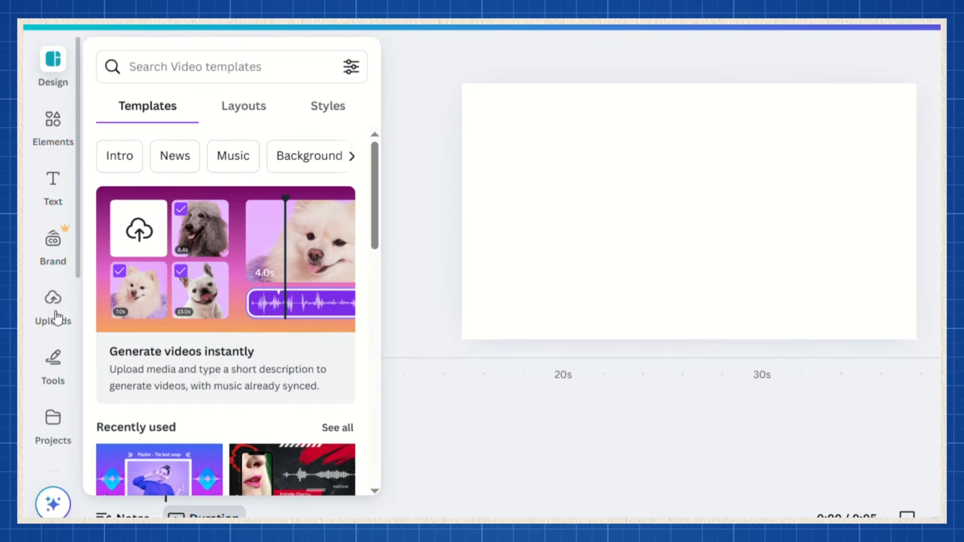
# Upload the ElevenLabs audio file, place it on the video timeline, and extend the page to 38.8 seconds.
pyautogui.click(44, 348)
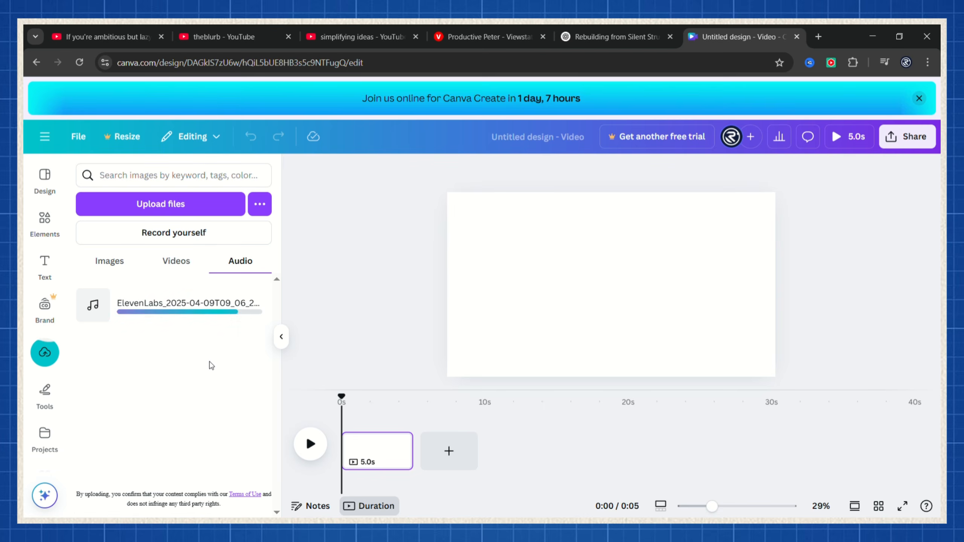
pyautogui.moveTo(139, 308); pyautogui.dragTo(895, 442)
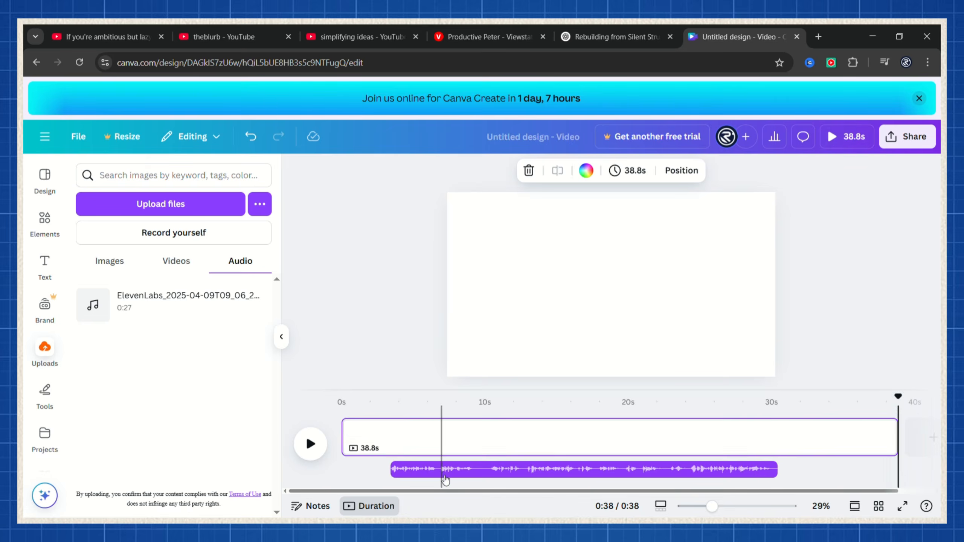
pyautogui.click(442, 473)
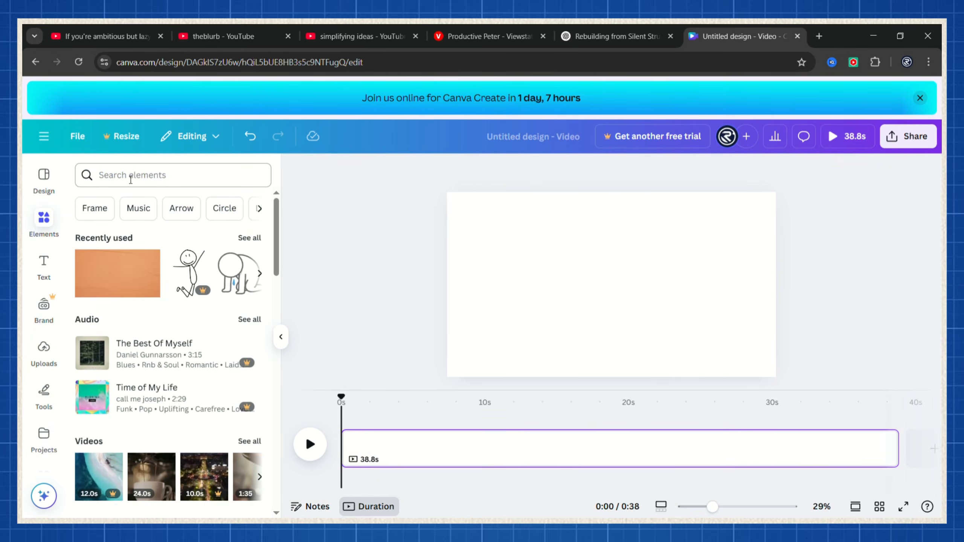
# Find a beige paper photo with the search "background Paper" and enlarge it to cover the whole canvas.
pyautogui.write('back')
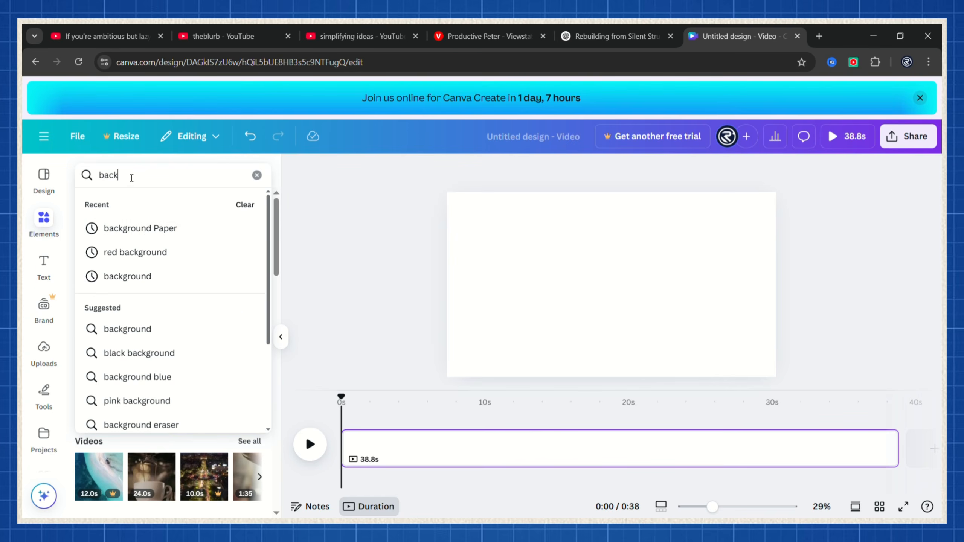
pyautogui.click(148, 234)
pyautogui.scroll(-5, 279, 405)
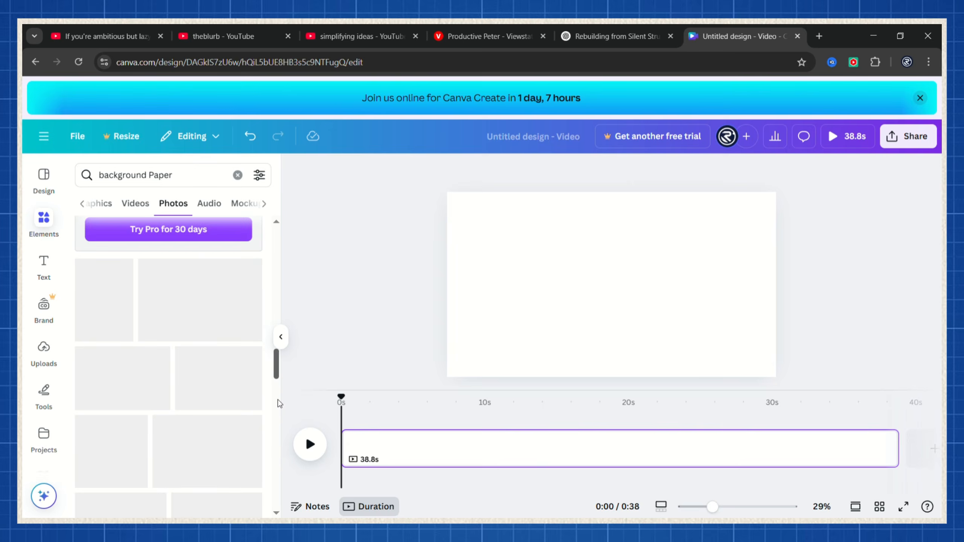
pyautogui.moveTo(186, 280); pyautogui.dragTo(492, 217)
pyautogui.moveTo(666, 338); pyautogui.dragTo(785, 416)
pyautogui.click(809, 327)
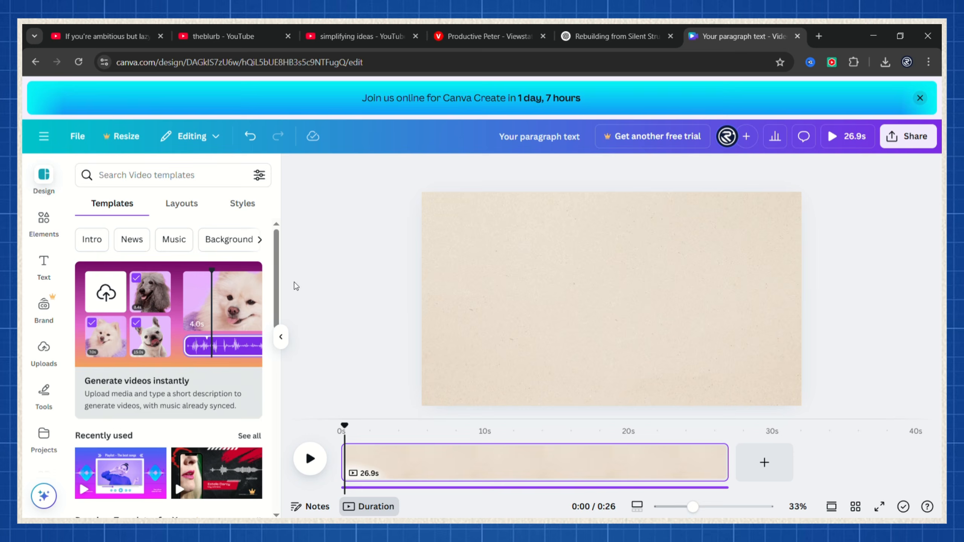
# Add a heading reading "Imagine.." and trim its clip to end where playback of the narration's opening is paused.
pyautogui.moveTo(345, 431); pyautogui.dragTo(339, 436)
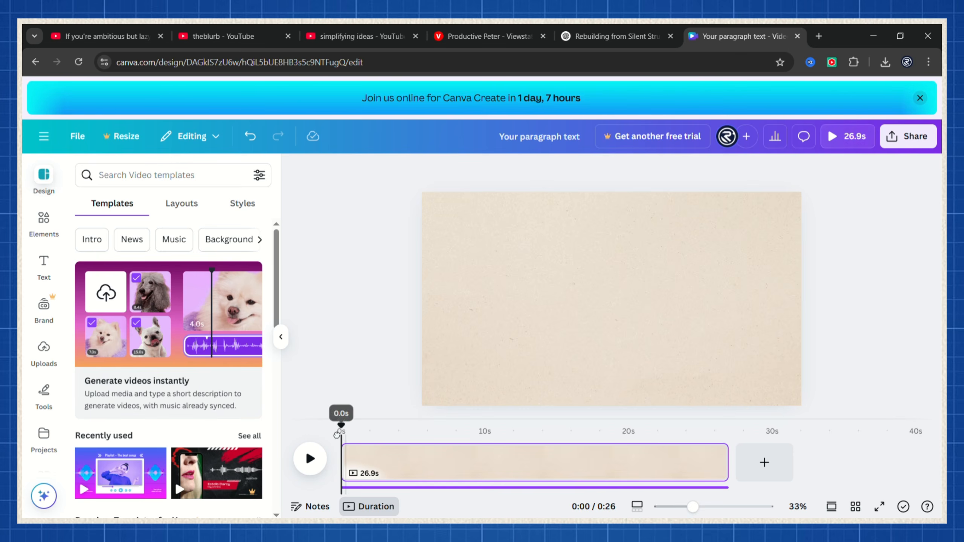
pyautogui.click(311, 459)
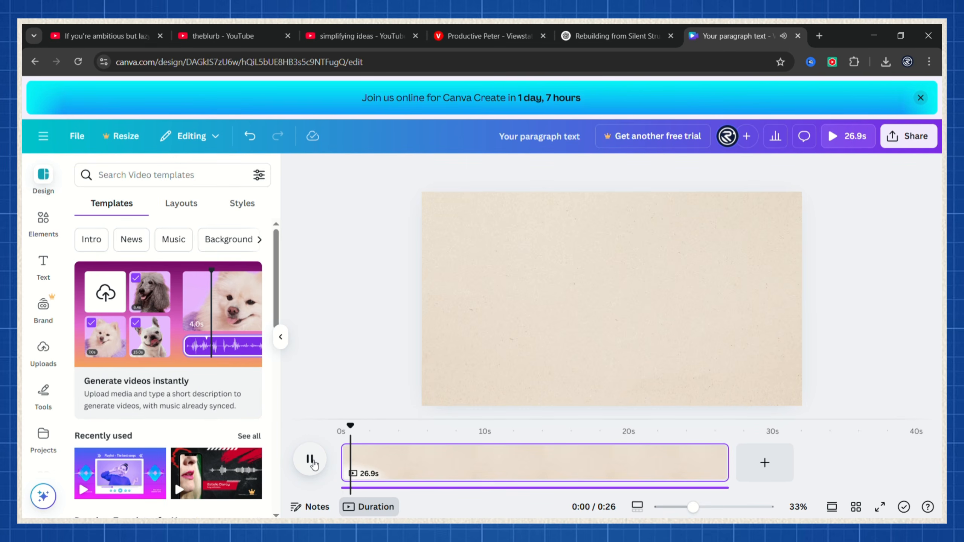
pyautogui.click(310, 460)
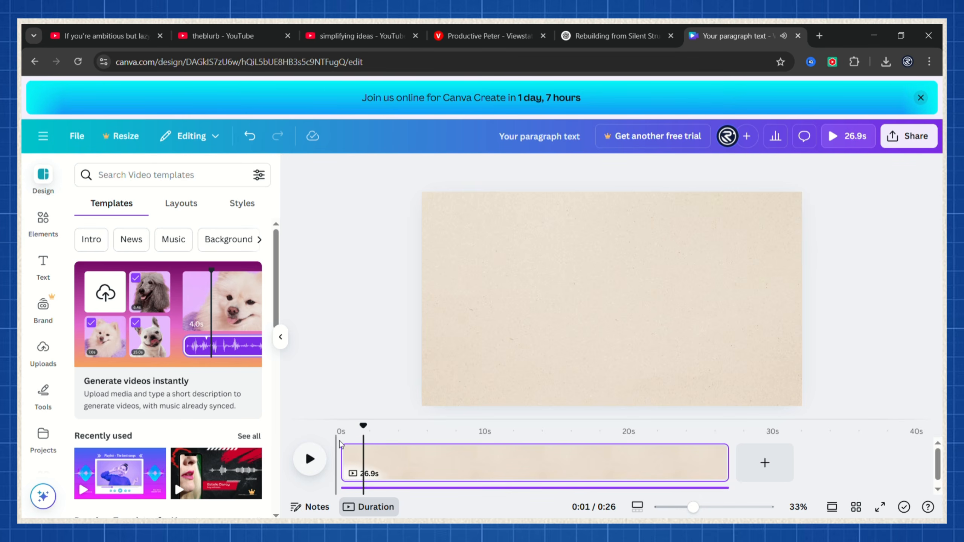
pyautogui.click(44, 262)
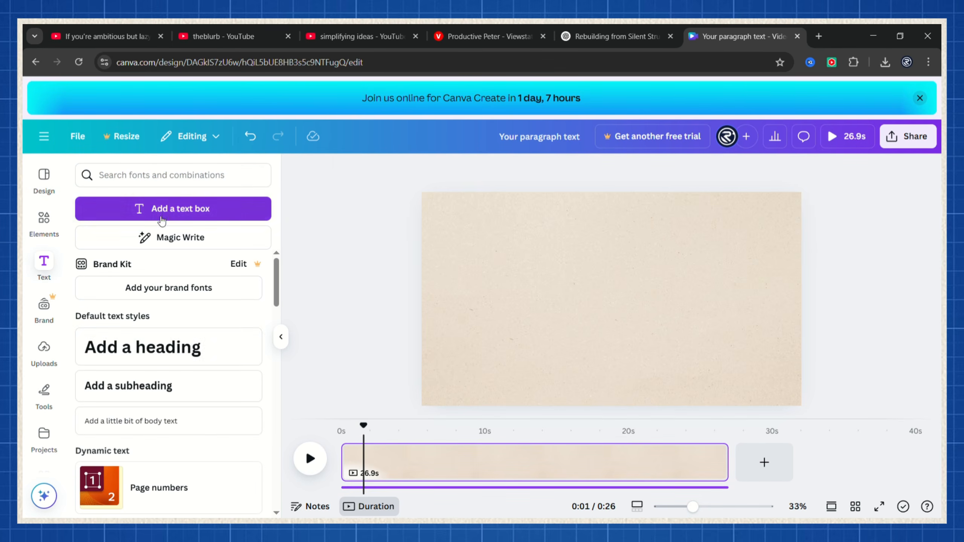
pyautogui.click(167, 347)
pyautogui.write('Imagine..')
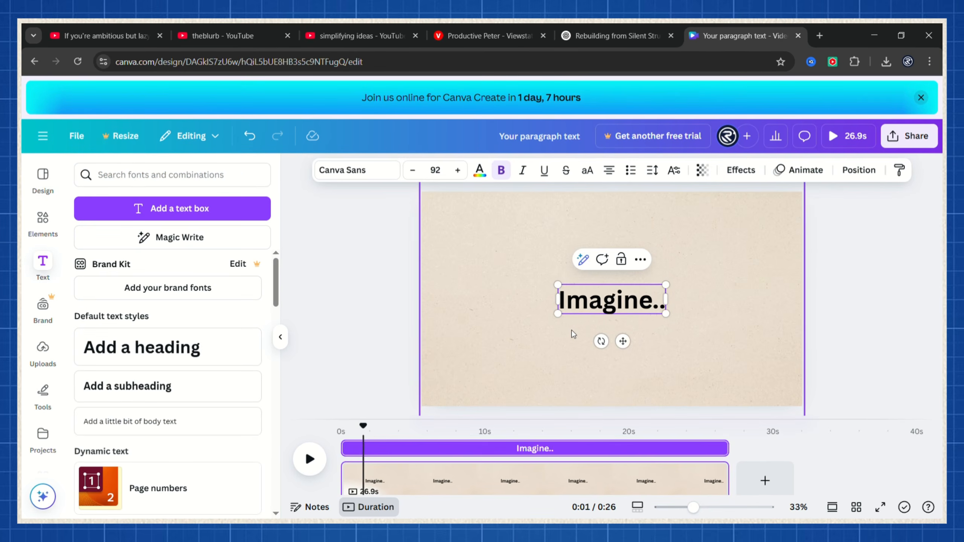
pyautogui.moveTo(728, 448); pyautogui.dragTo(363, 449)
# Apply the Typewriter animation to the "Imagine.." heading, shorten its clip slightly, and play on to the two-second mark.
pyautogui.click(793, 170)
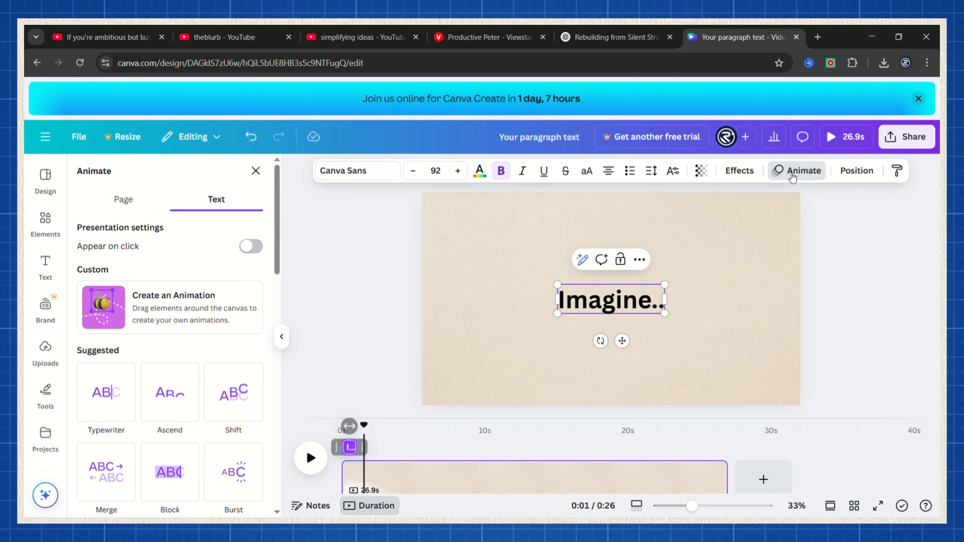
pyautogui.click(113, 402)
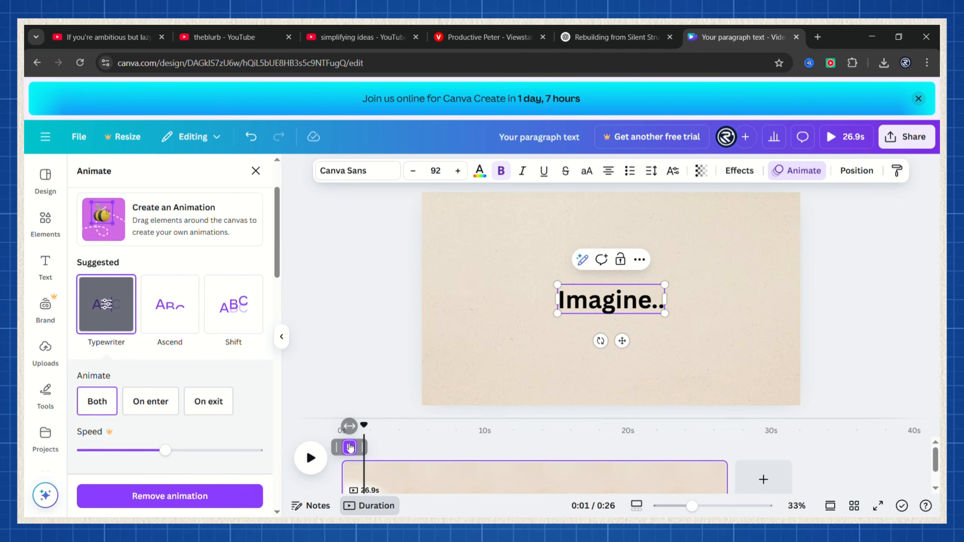
pyautogui.moveTo(368, 438); pyautogui.dragTo(346, 425)
pyautogui.click(310, 458)
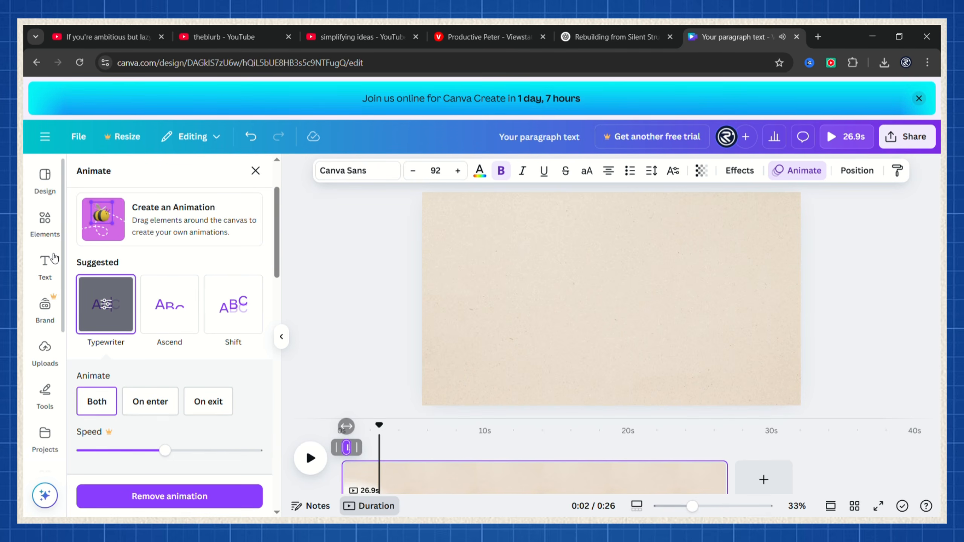
# Search elements for "stick figure" and open the collection by the illustrator of the stick man sitting behind a desk.
pyautogui.click(51, 225)
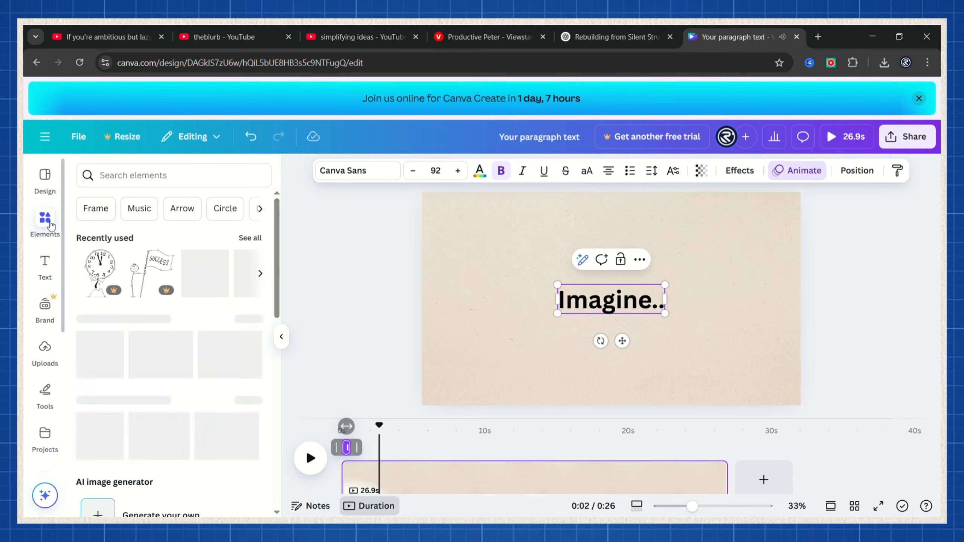
pyautogui.click(133, 184)
pyautogui.write('stick')
pyautogui.click(125, 292)
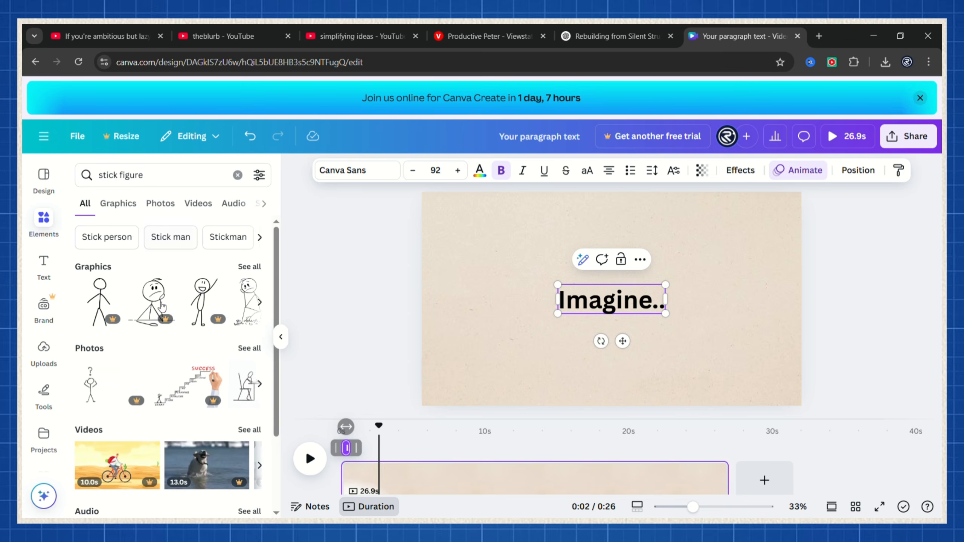
pyautogui.click(167, 287)
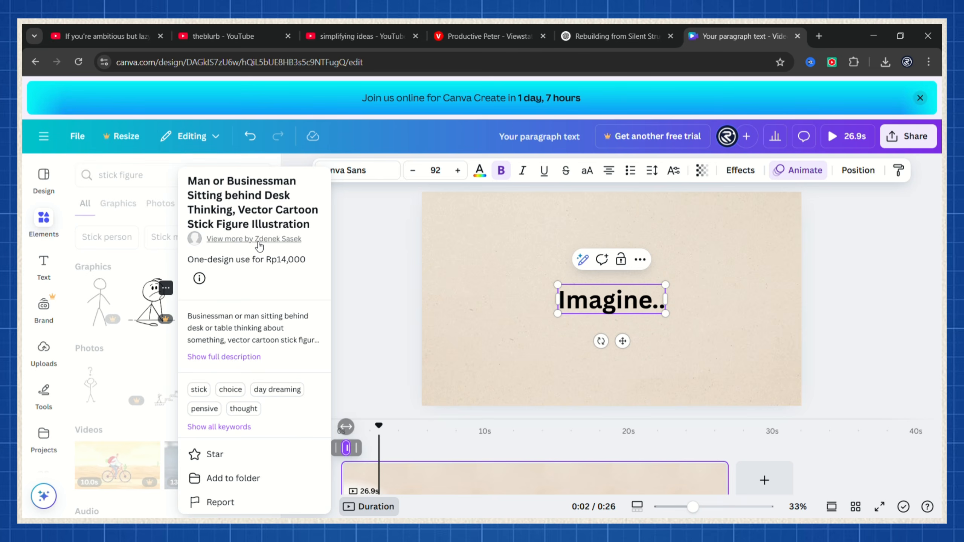
pyautogui.click(240, 239)
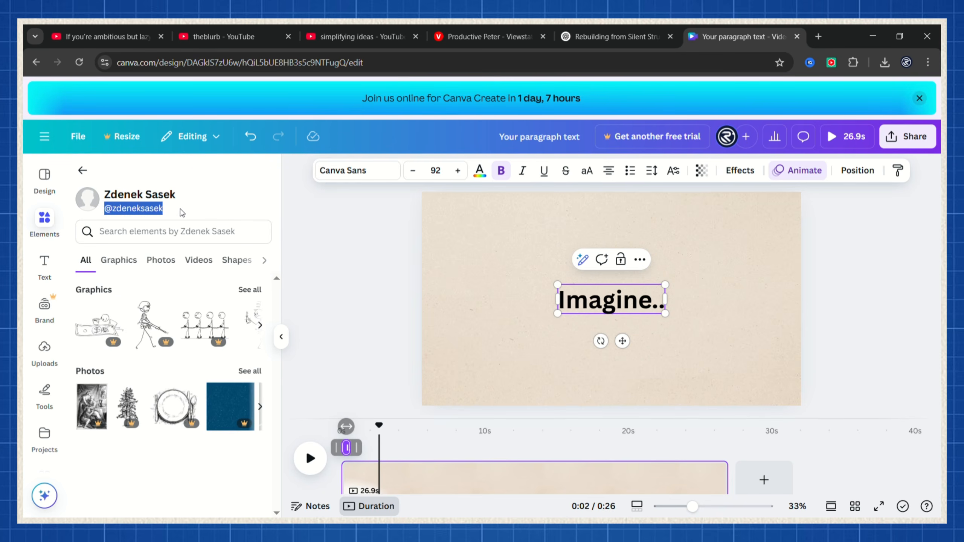
# Search the illustrator's collection for "hospital".
pyautogui.click(171, 241)
pyautogui.write('h')
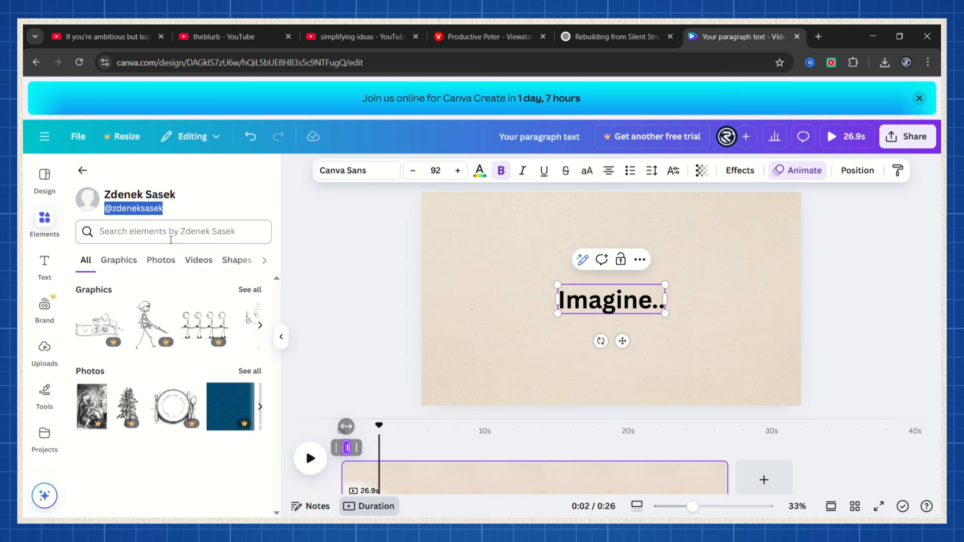
pyautogui.click(172, 241)
pyautogui.write('hospi')
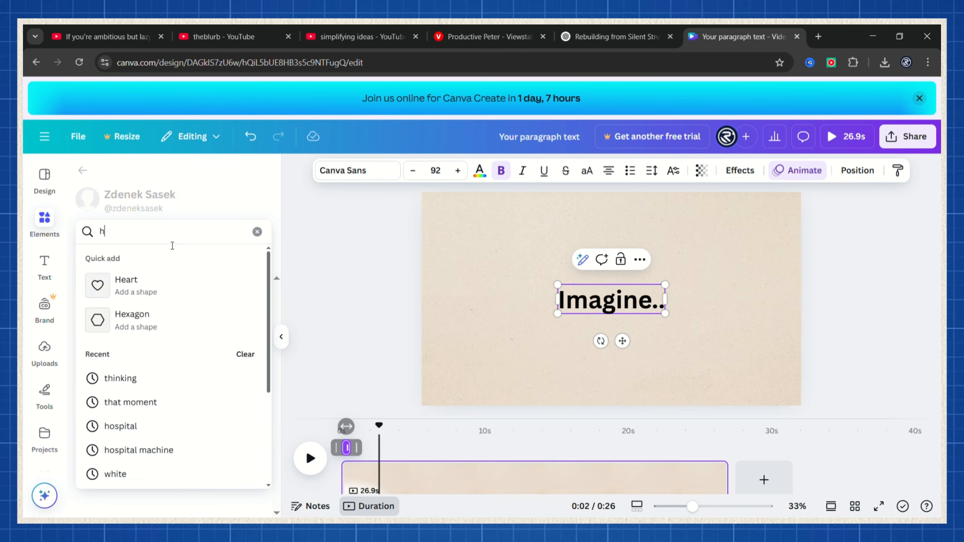
pyautogui.click(120, 285)
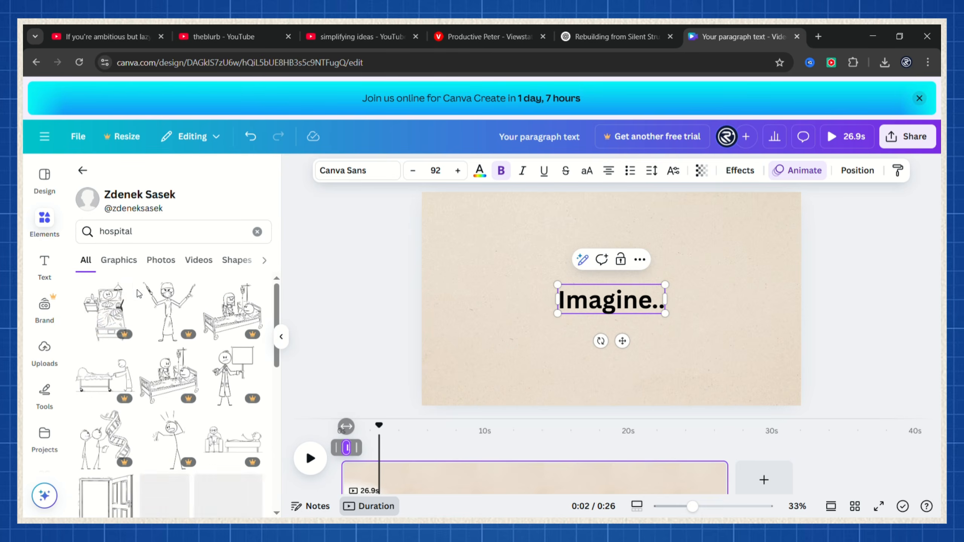
# Add the injured patient in bed drawing to the canvas centre, enlarge it, and trim its clip to about 3 seconds.
pyautogui.moveTo(107, 311); pyautogui.dragTo(615, 268)
pyautogui.moveTo(629, 328); pyautogui.dragTo(667, 390)
pyautogui.click(310, 458)
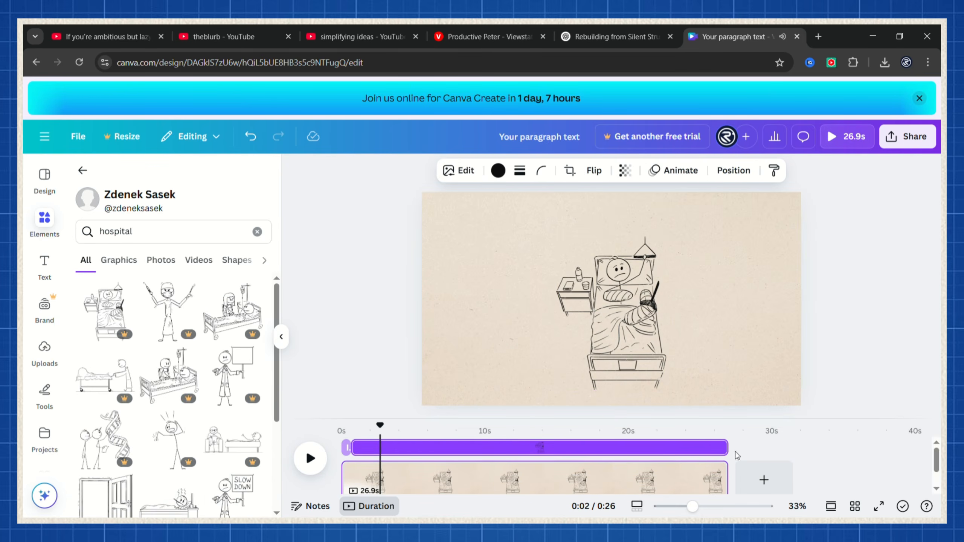
pyautogui.moveTo(727, 449); pyautogui.dragTo(384, 448)
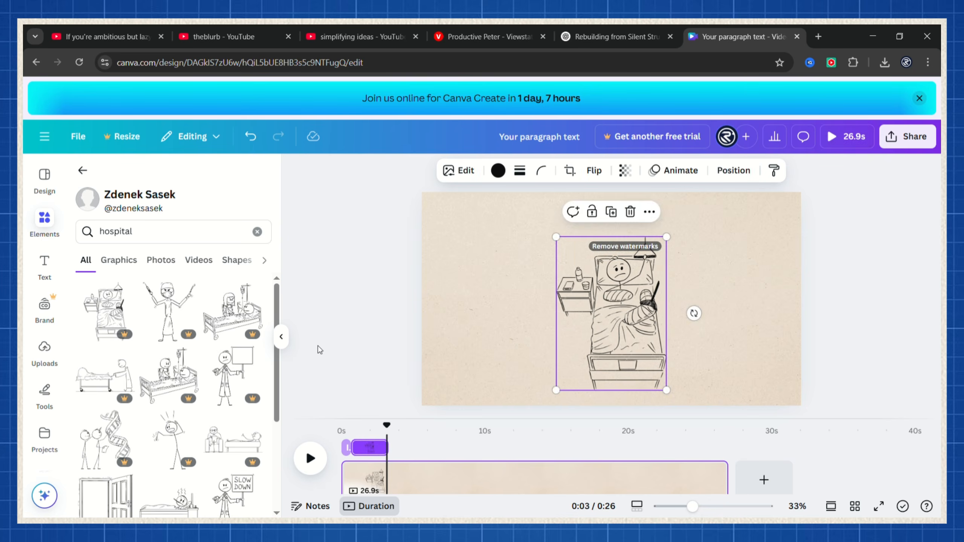
# Add the drawing of a visitor beside a patient's bed and place its clip after the injured patient's clip.
pyautogui.click(309, 458)
pyautogui.moveTo(232, 312); pyautogui.dragTo(589, 293)
pyautogui.moveTo(344, 467); pyautogui.dragTo(406, 468)
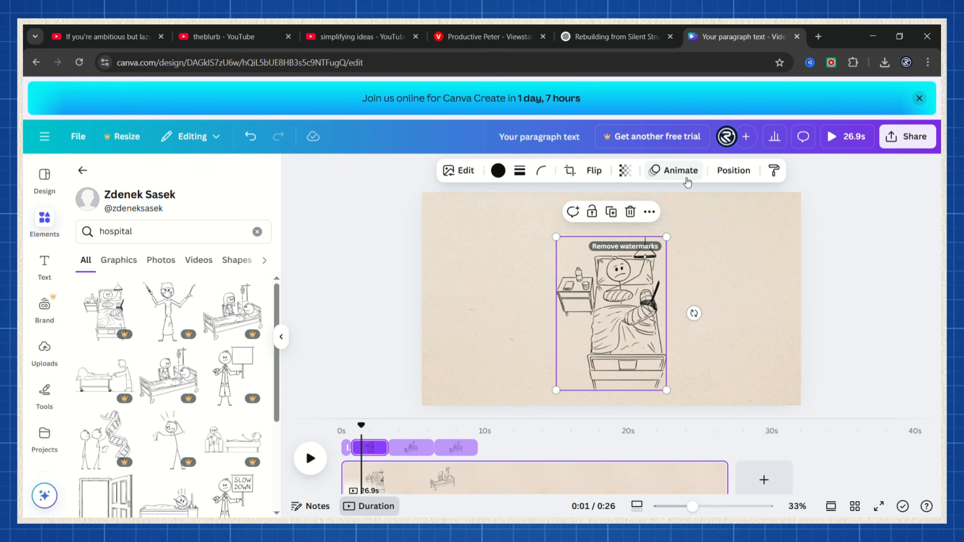
# Apply the Rise animation to the injured patient drawing.
pyautogui.click(687, 179)
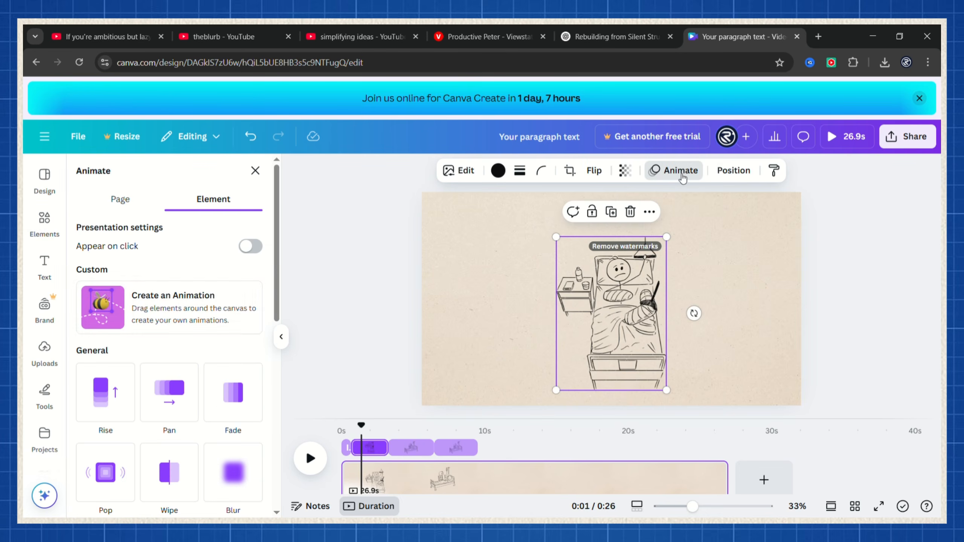
pyautogui.click(113, 418)
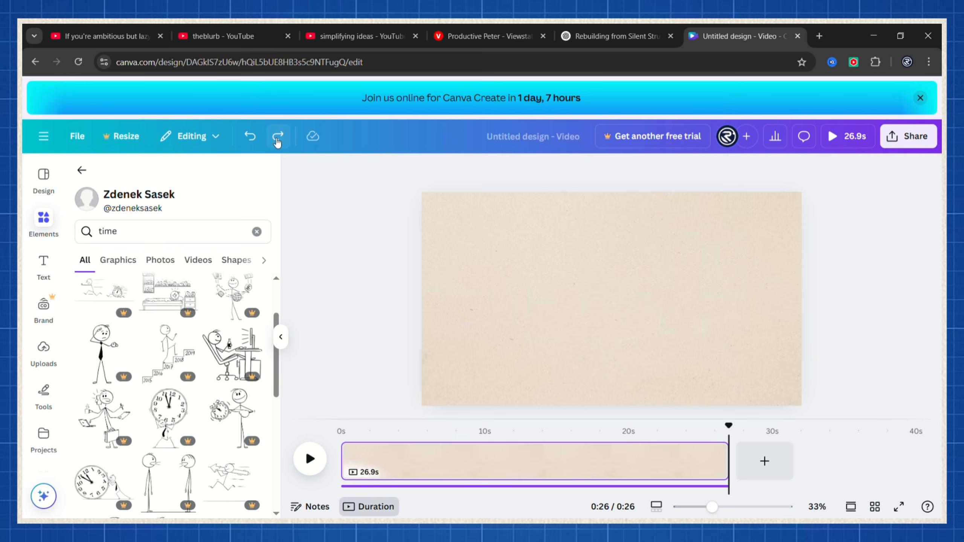
# Redo the undone illustration placements and play the video through.
pyautogui.click(279, 137)
pyautogui.click(278, 136)
pyautogui.click(279, 137)
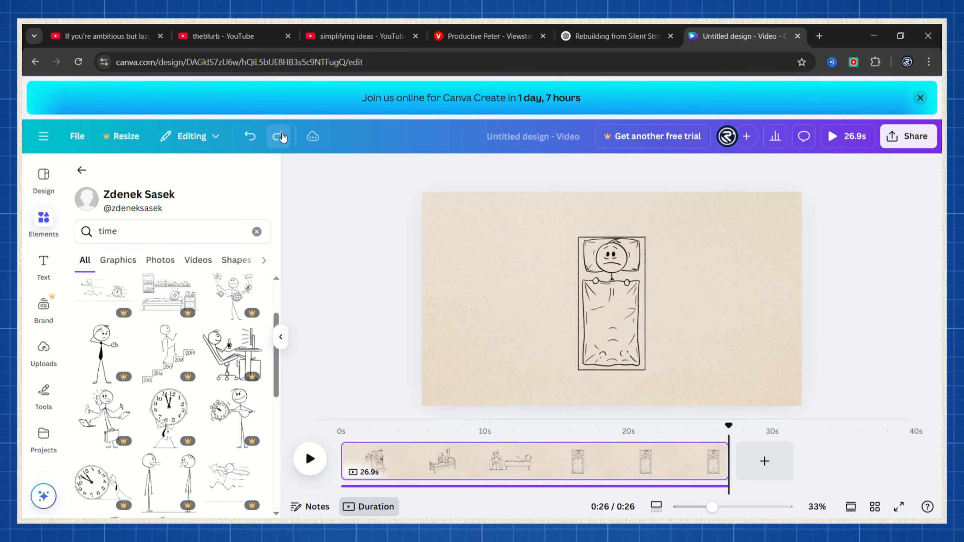
pyautogui.click(279, 137)
pyautogui.click(310, 459)
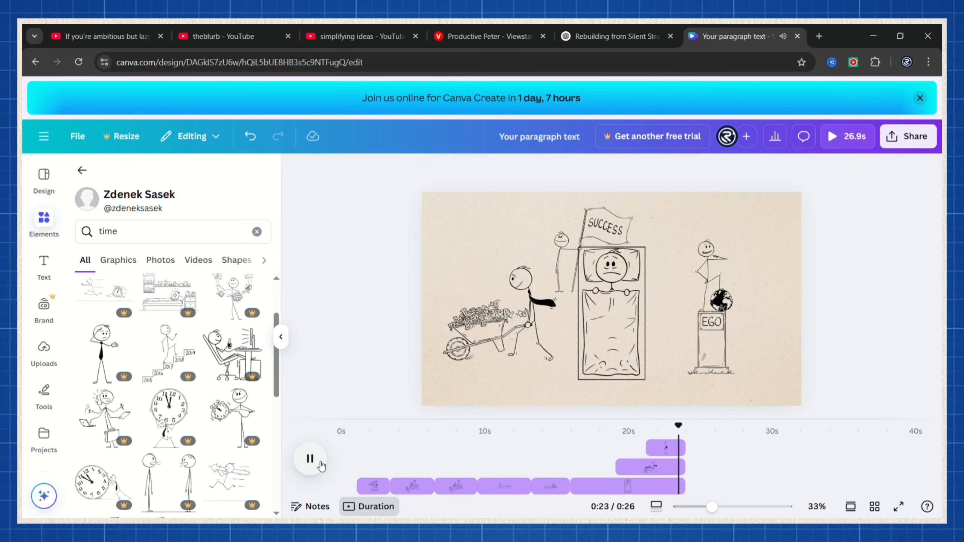
# Download the design as an MP4 video at 1080p (HD) quality without starting the Canva Pro trial.
pyautogui.click(908, 136)
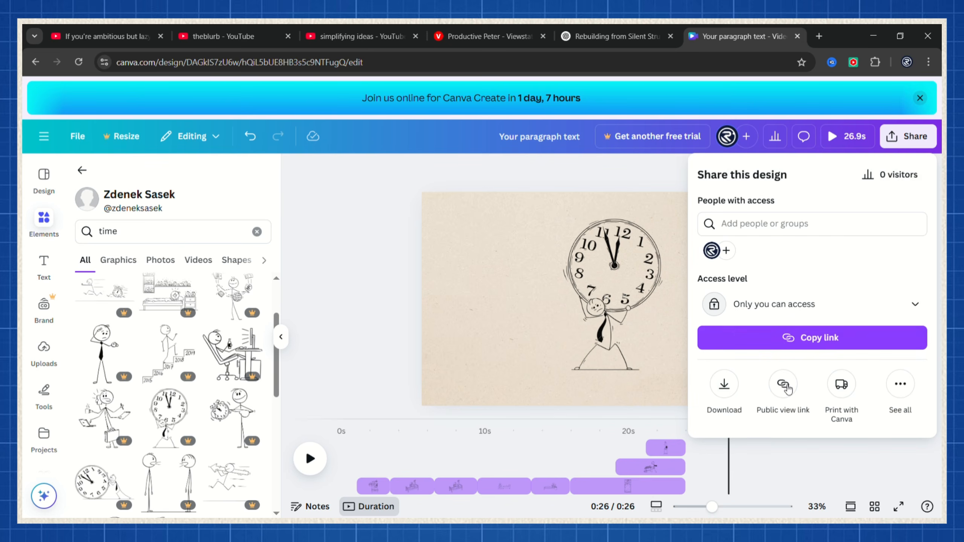
pyautogui.click(732, 390)
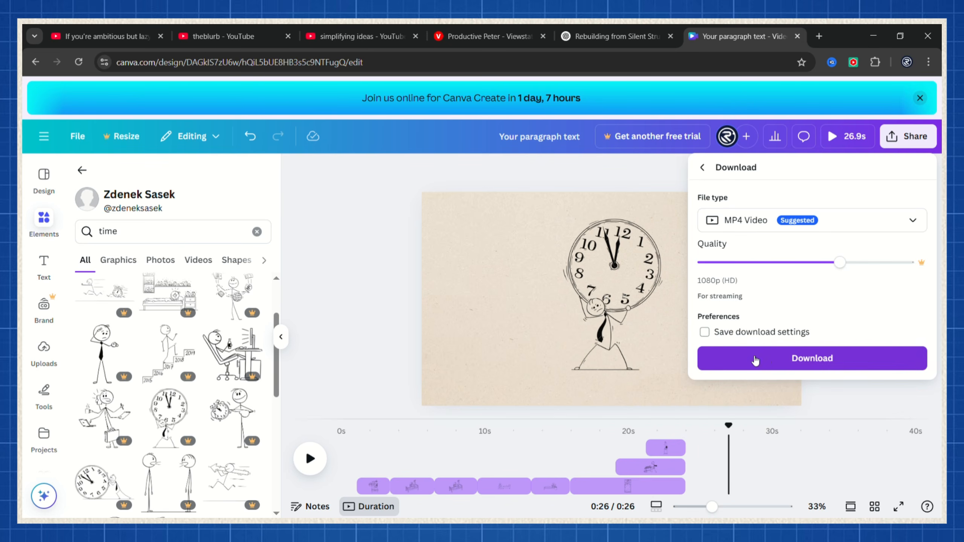
pyautogui.click(767, 359)
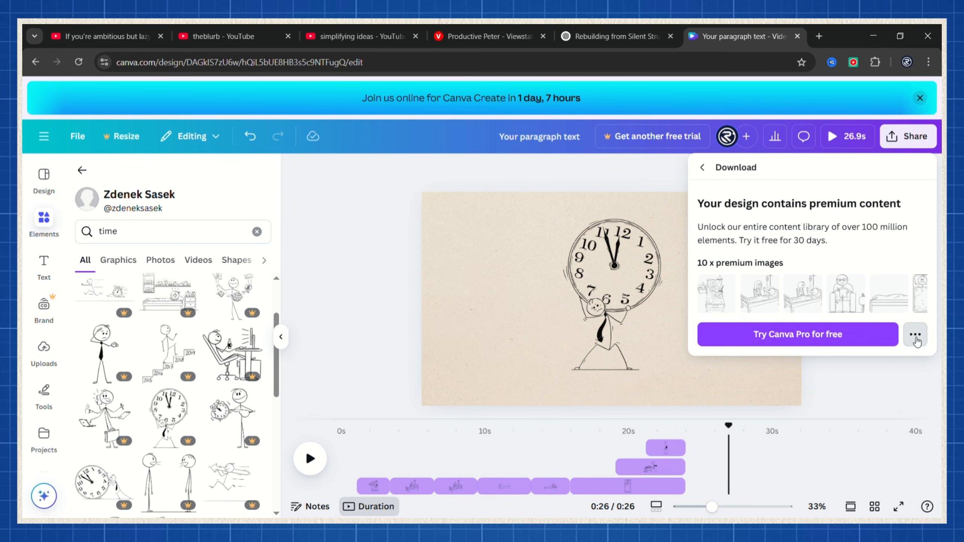
pyautogui.click(915, 334)
pyautogui.click(797, 436)
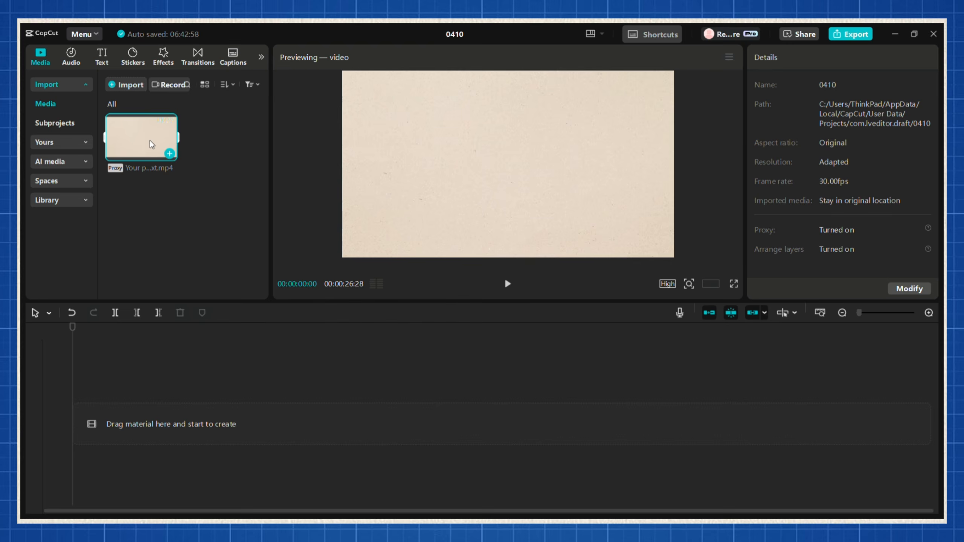
# Switch to CapCut, add the exported video to the timeline, and place the "Motivational Backsound" music under it.
pyautogui.click(170, 153)
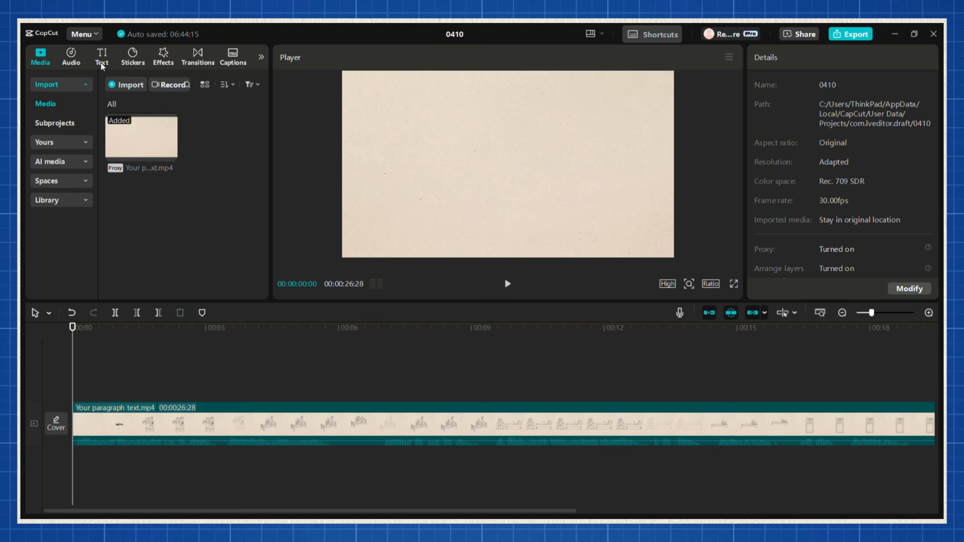
pyautogui.click(71, 56)
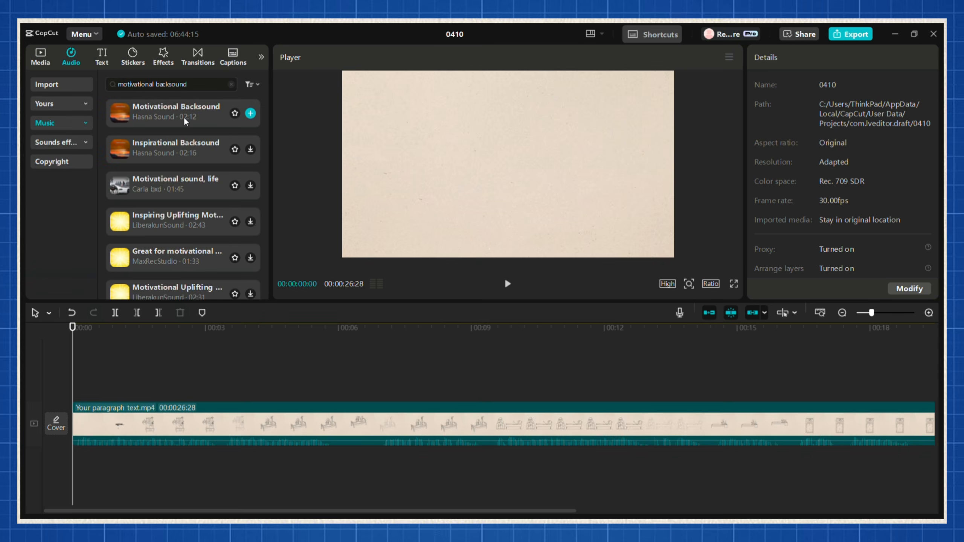
pyautogui.click(186, 121)
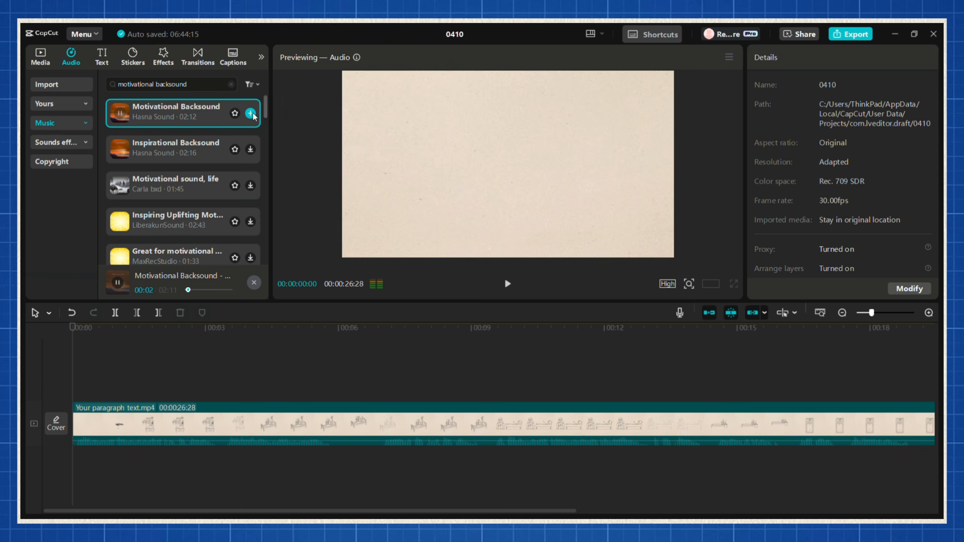
pyautogui.click(251, 114)
# Lower the background music volume to -15.3 dB and play the opening to check the audio balance.
pyautogui.moveTo(830, 119); pyautogui.dragTo(811, 120)
pyautogui.click(508, 284)
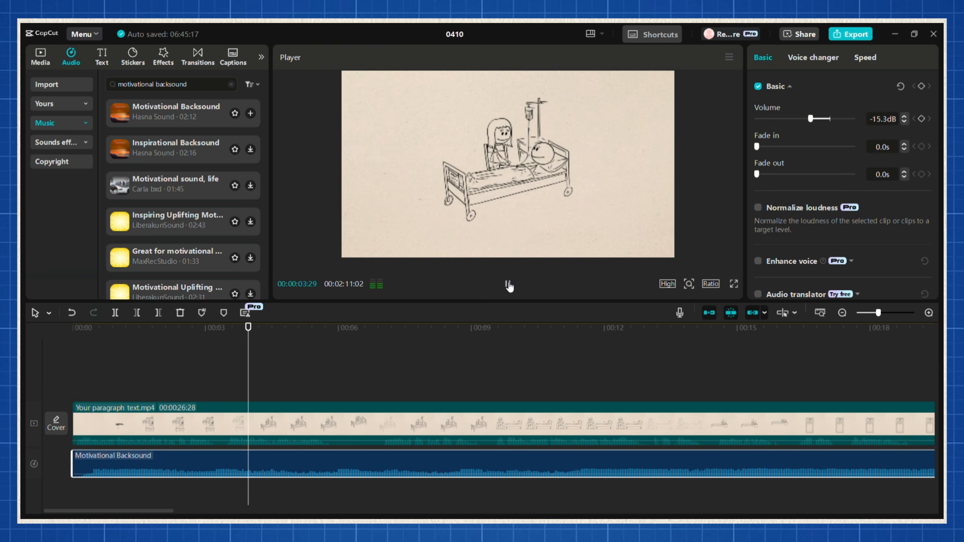
pyautogui.click(508, 287)
# Search the sound effects for "medical machine peep" and add the medical equipment sound at about 6 seconds.
pyautogui.click(58, 142)
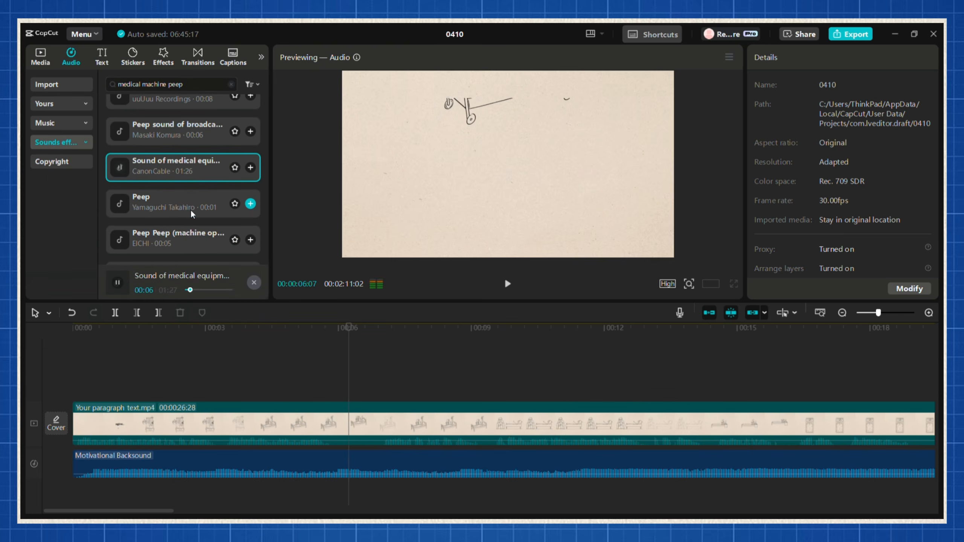
pyautogui.click(192, 214)
pyautogui.click(196, 173)
pyautogui.click(250, 167)
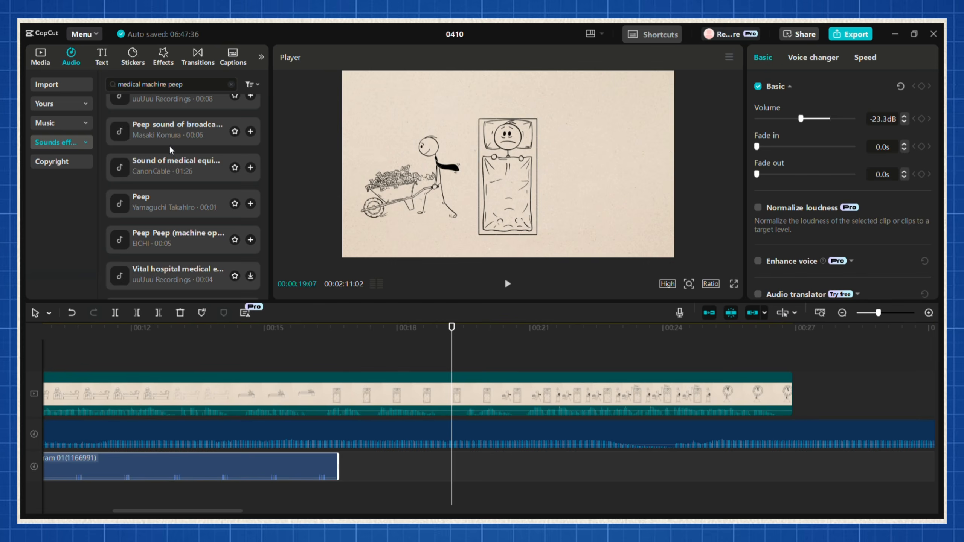
# Place a reduced red X sticker over the wheelbarrow figure from about 19 seconds and play back the edited video.
pyautogui.click(132, 56)
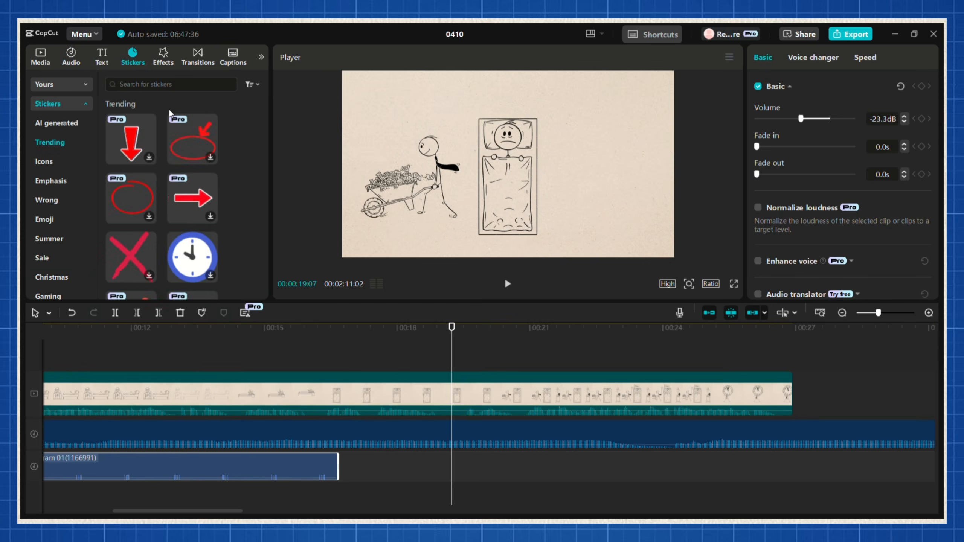
pyautogui.moveTo(131, 257); pyautogui.dragTo(456, 377)
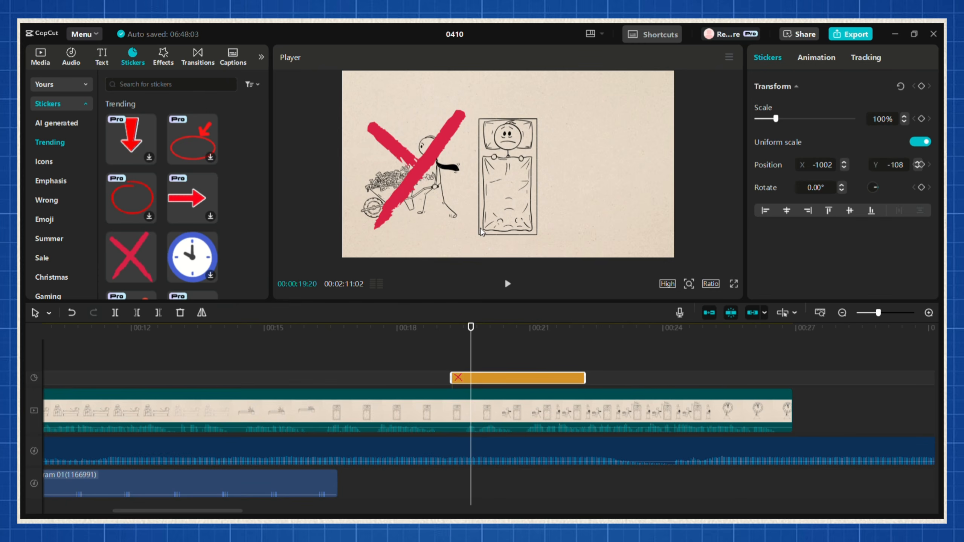
pyautogui.moveTo(481, 232); pyautogui.dragTo(437, 196)
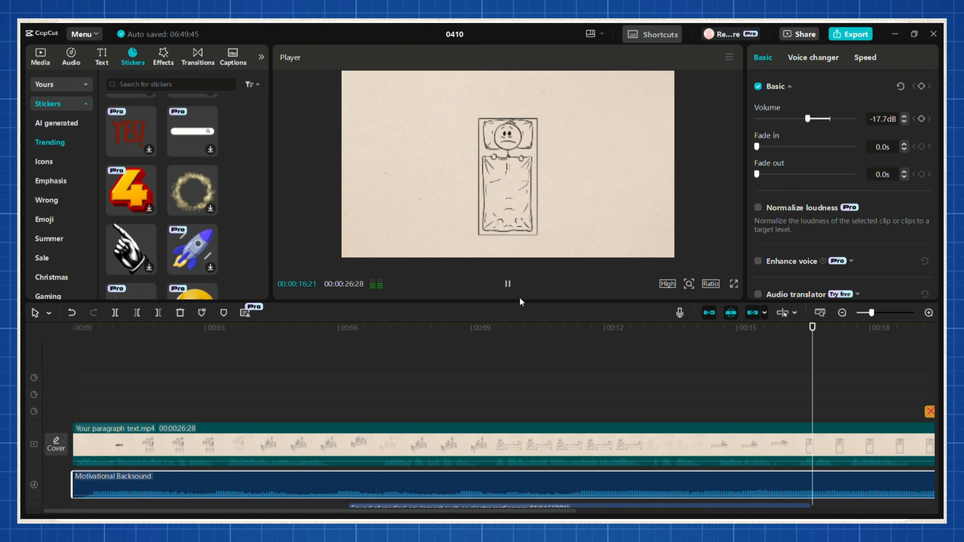
pyautogui.click(509, 285)
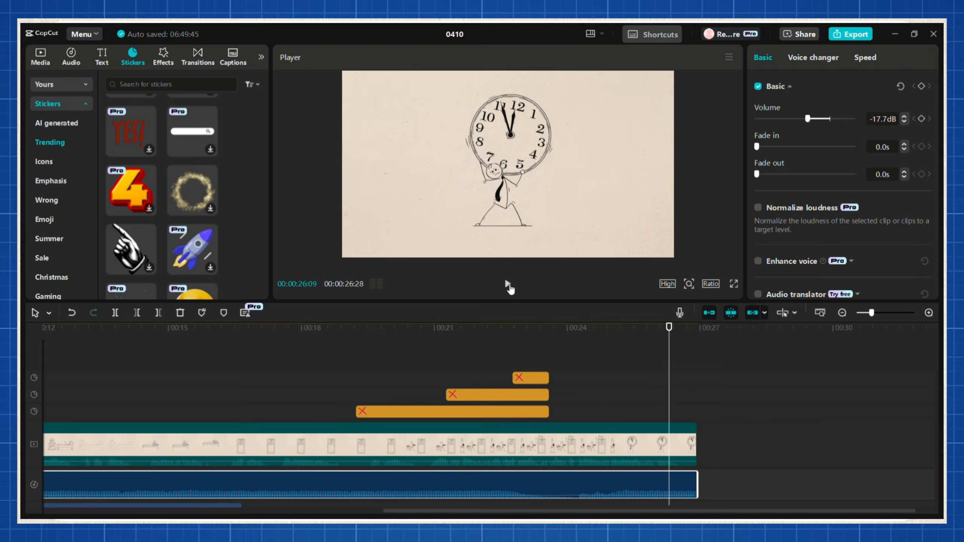